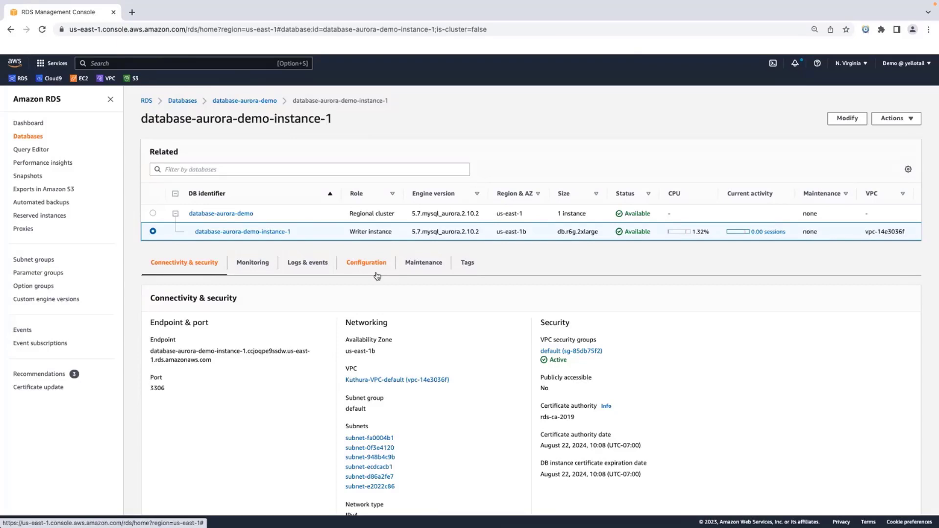
Step: Show the configuration details of the database-aurora-demo-instance-1 writer instance
scroll(409, 315, down, 1)
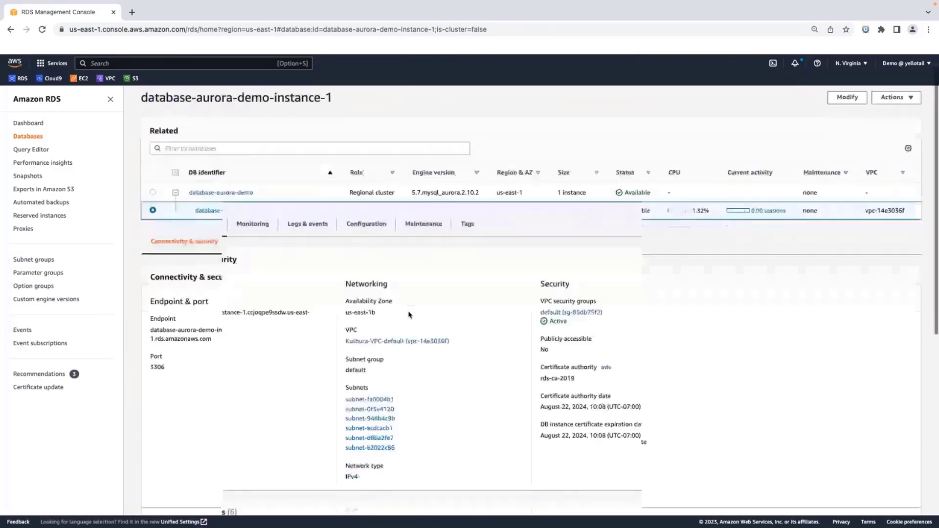
scroll(409, 313, up, 1)
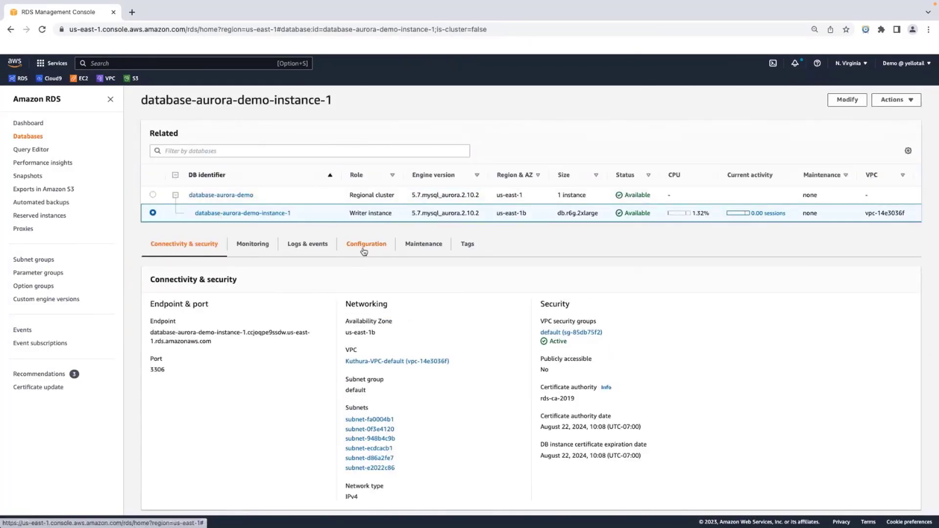
click(364, 247)
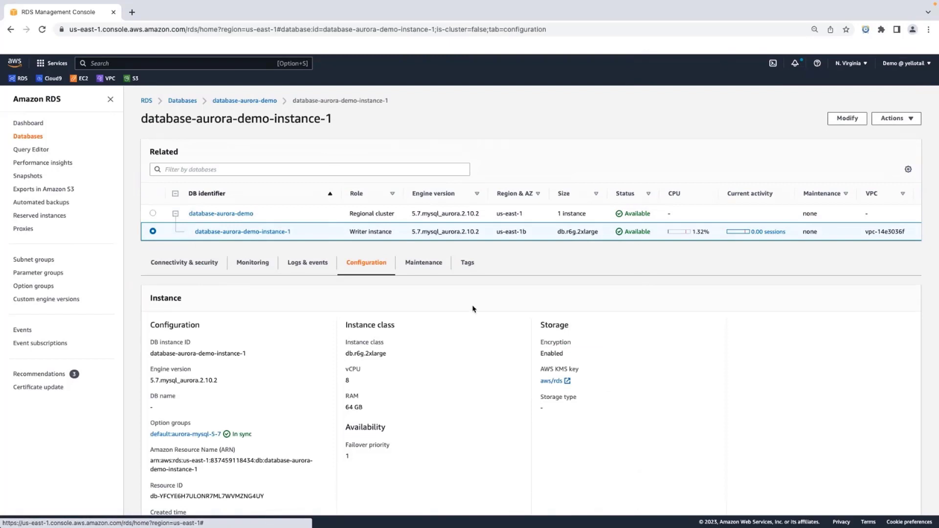
Step: Start a Blue/Green Deployment for the database-aurora-demo cluster with the deployment identifier bg-demo
click(152, 214)
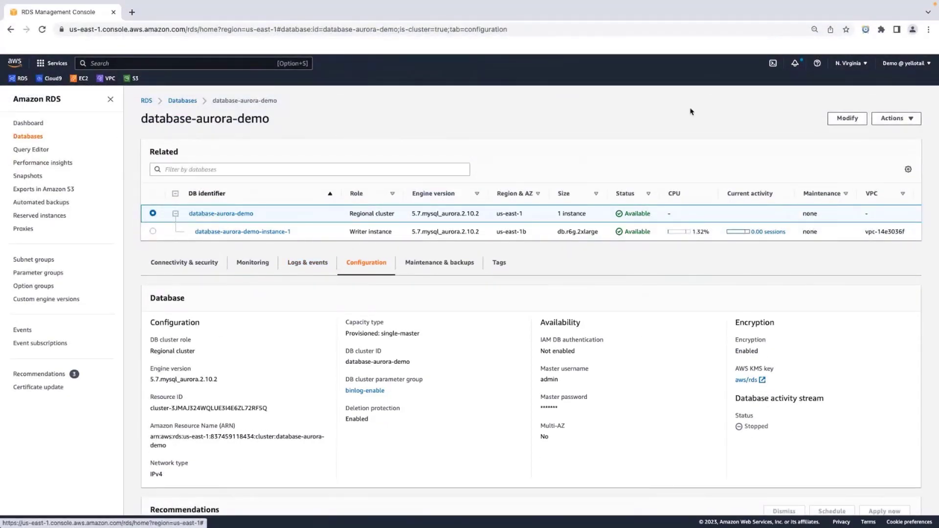
click(889, 123)
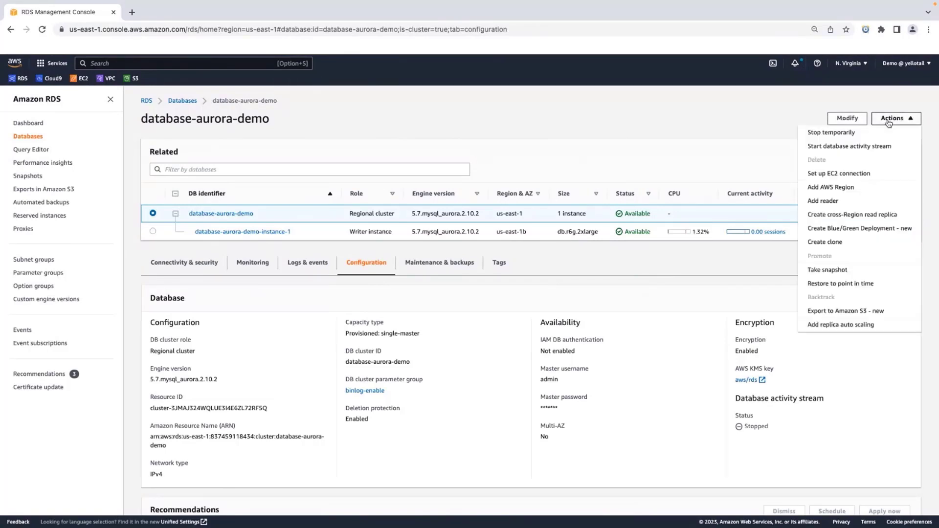
click(883, 229)
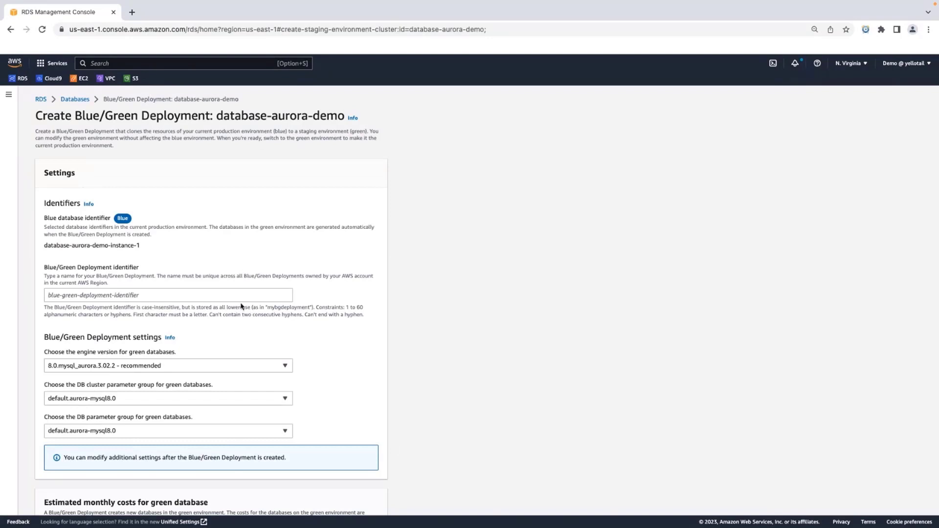
click(236, 295)
text(be)
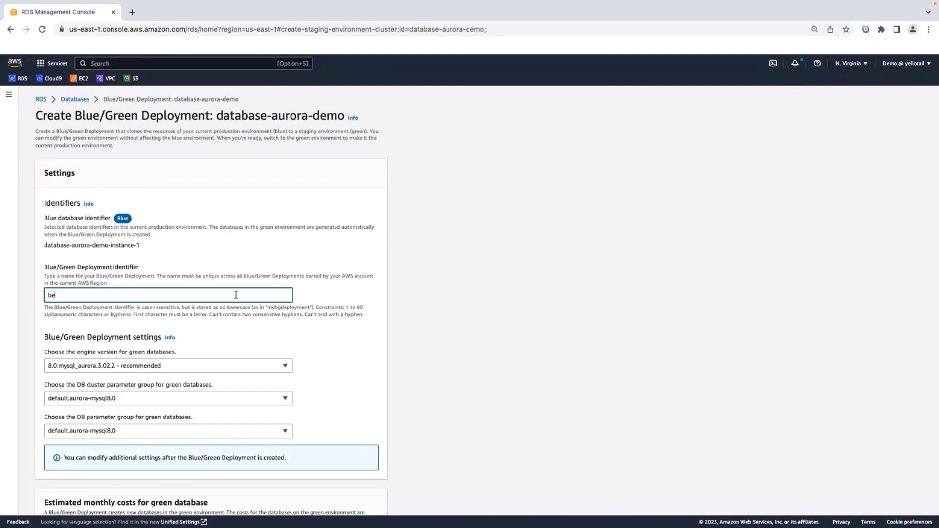
text(-demo)
Step: Choose engine version 8.0.mysql_aurora.3.02.2 and the DB cluster parameter group aurora-8-cluster for the green databases
scroll(252, 377, down, 1)
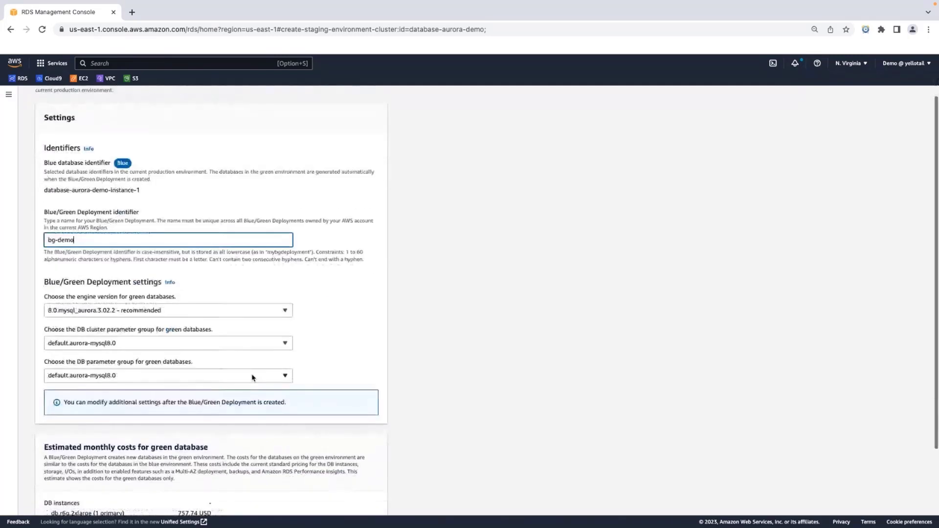
click(138, 312)
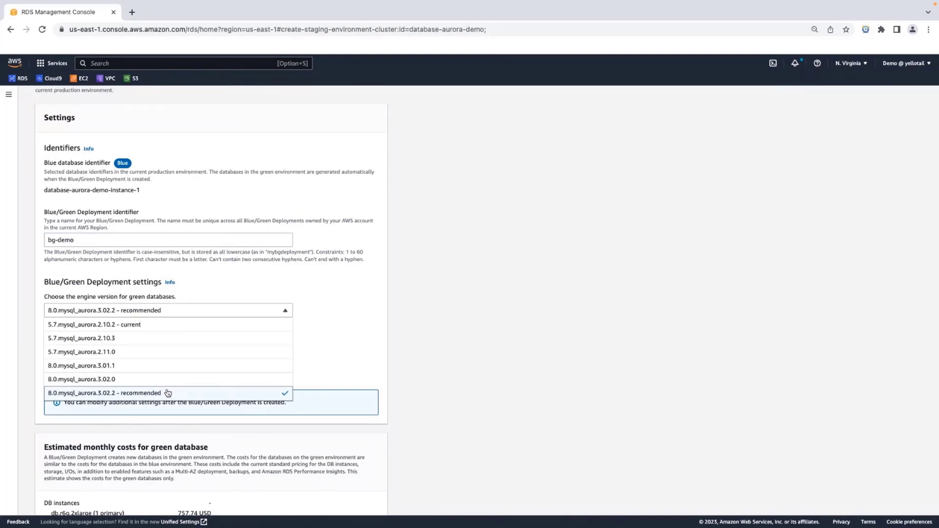
click(139, 398)
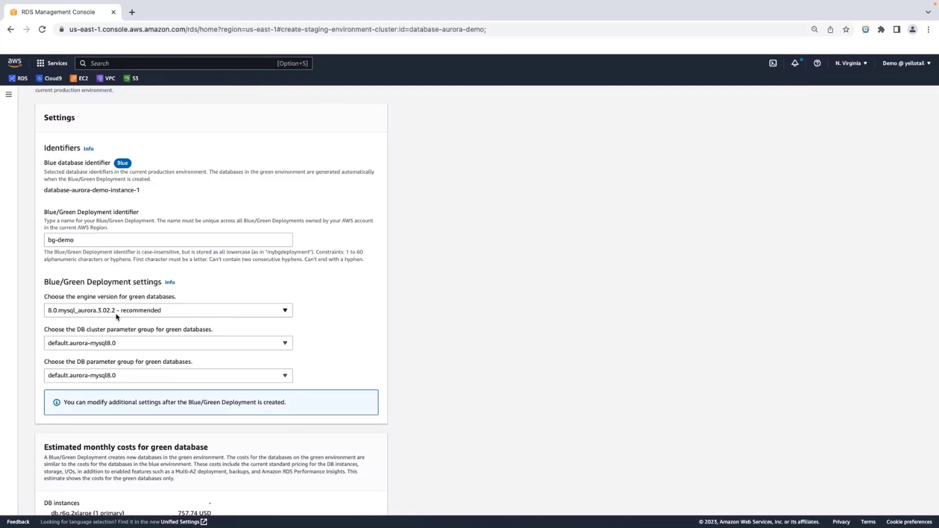
click(139, 344)
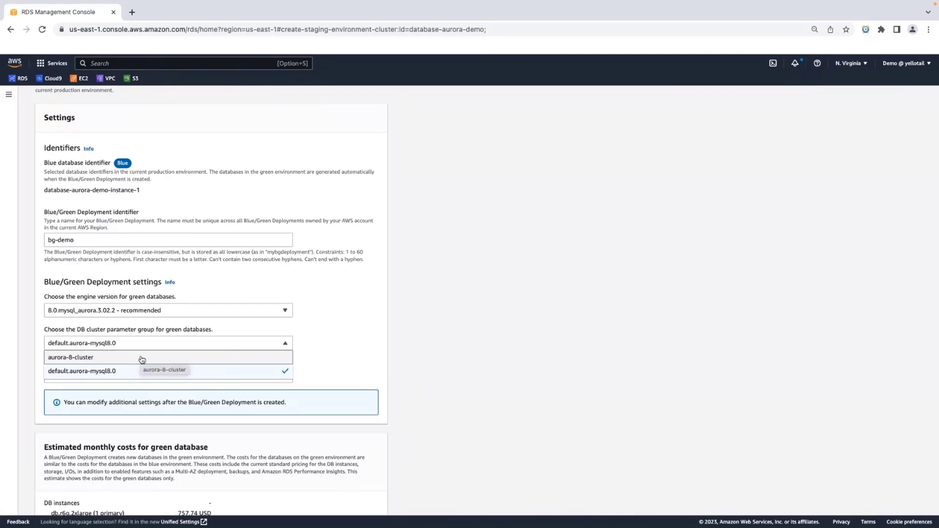
click(142, 359)
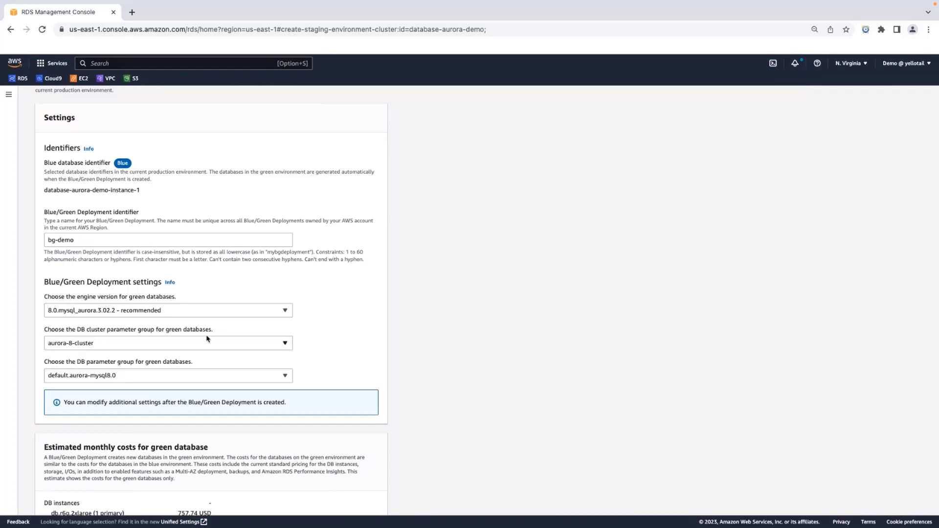
Step: Review the deployment settings and estimated monthly costs, and create the staging environment
scroll(306, 366, down, 2)
scroll(305, 366, down, 3)
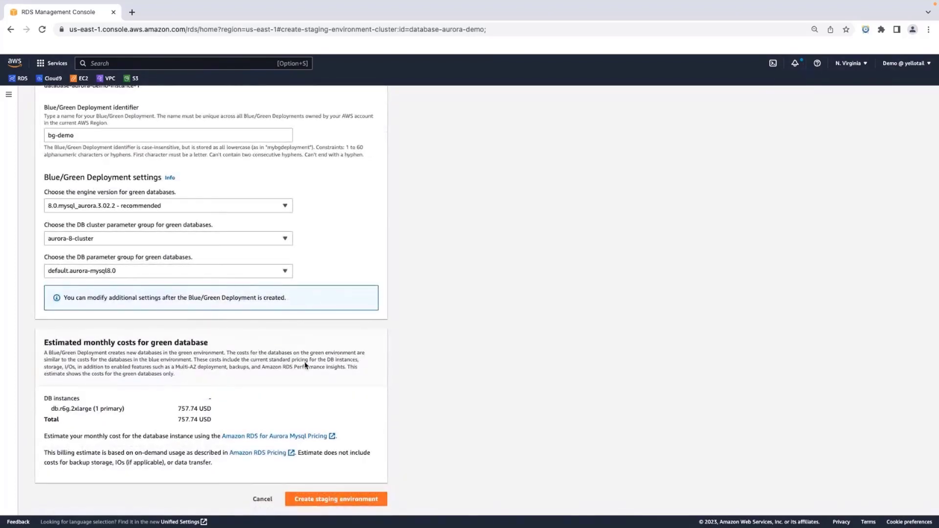
scroll(284, 258, up, 3)
scroll(276, 258, down, 2)
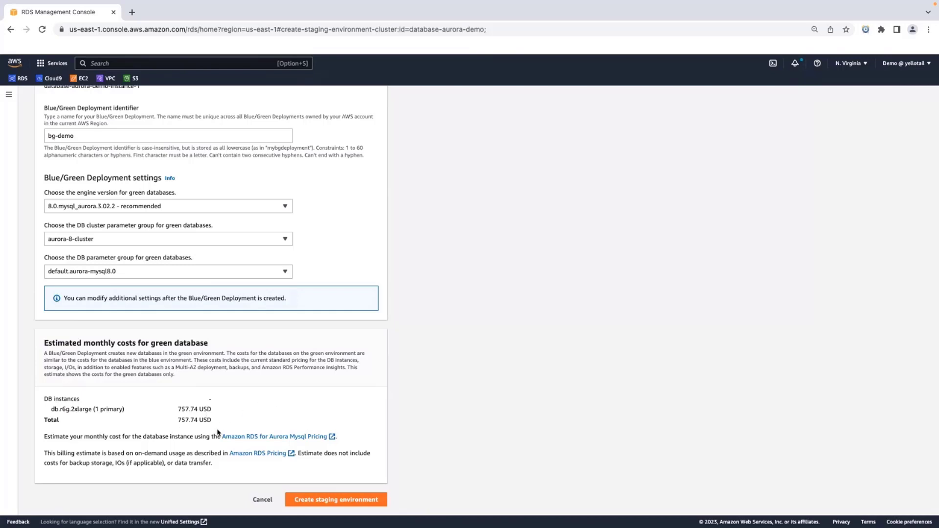
click(318, 500)
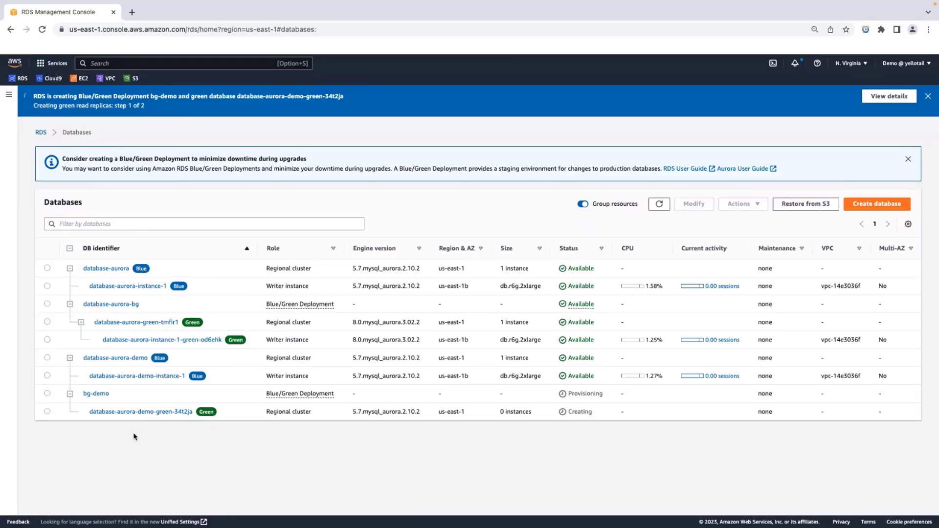
Step: Open the database-aurora-bg deployment and compare the connectivity, security and security group rules of its blue and green environments
click(109, 310)
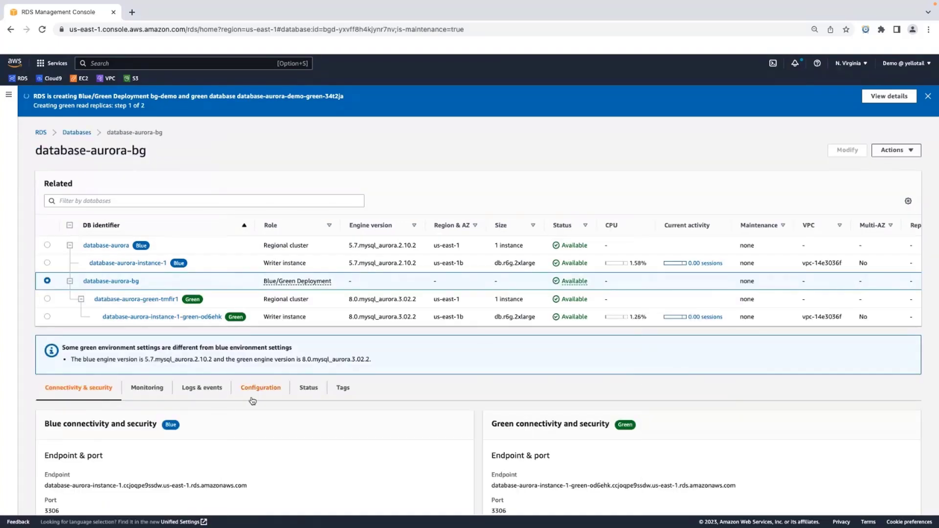
scroll(251, 398, down, 2)
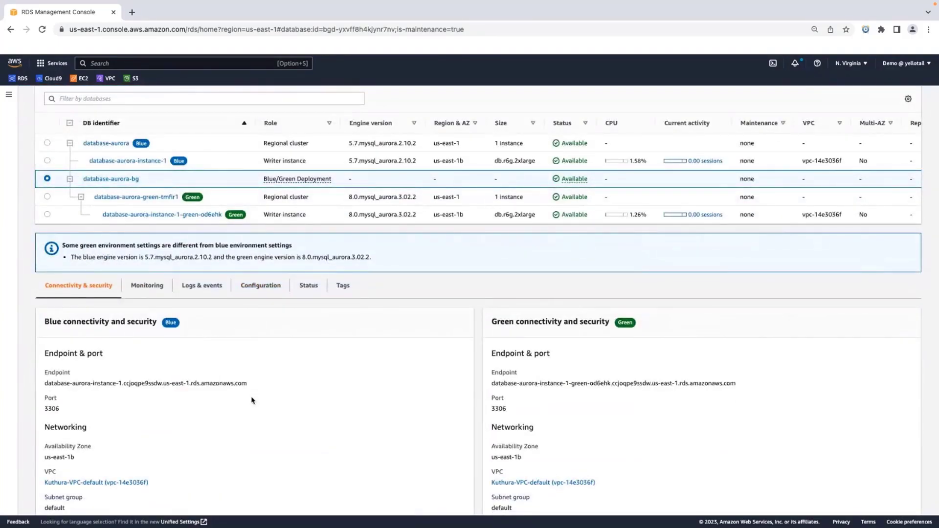
scroll(334, 370, down, 2)
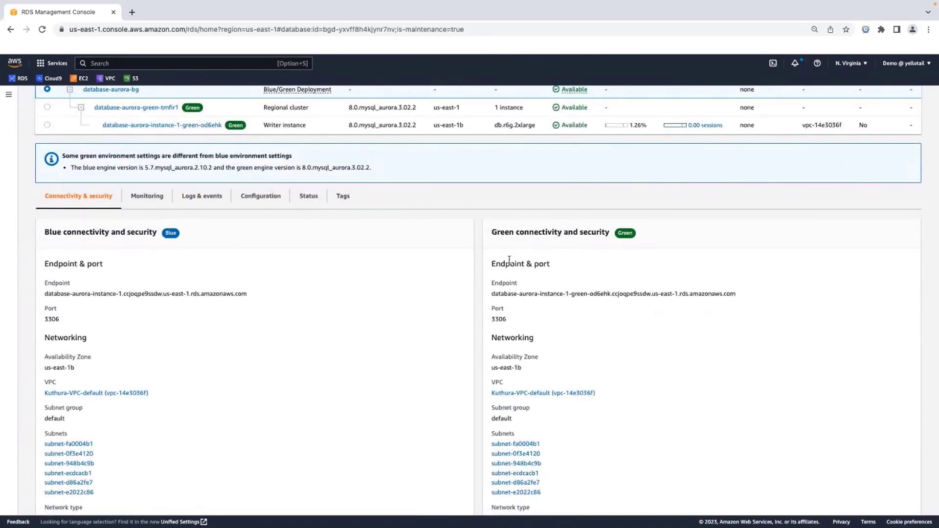
scroll(429, 356, down, 2)
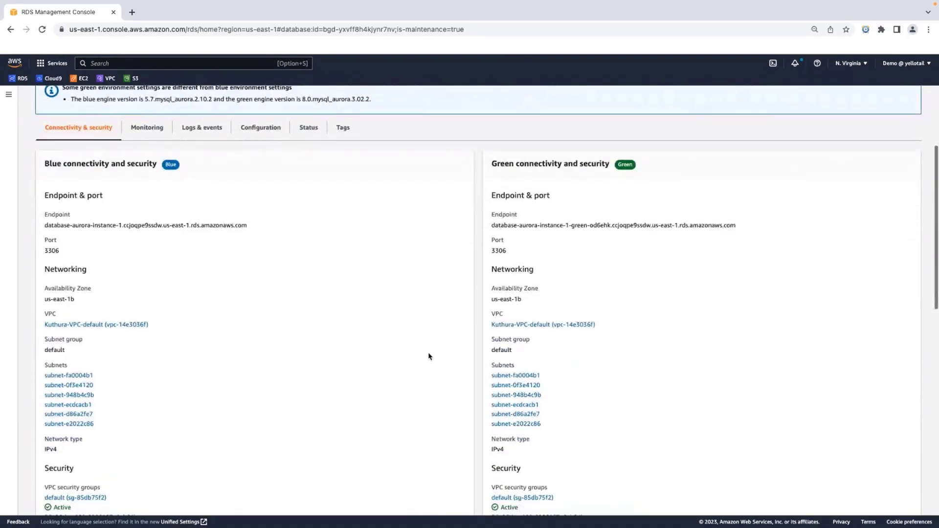
scroll(429, 357, down, 4)
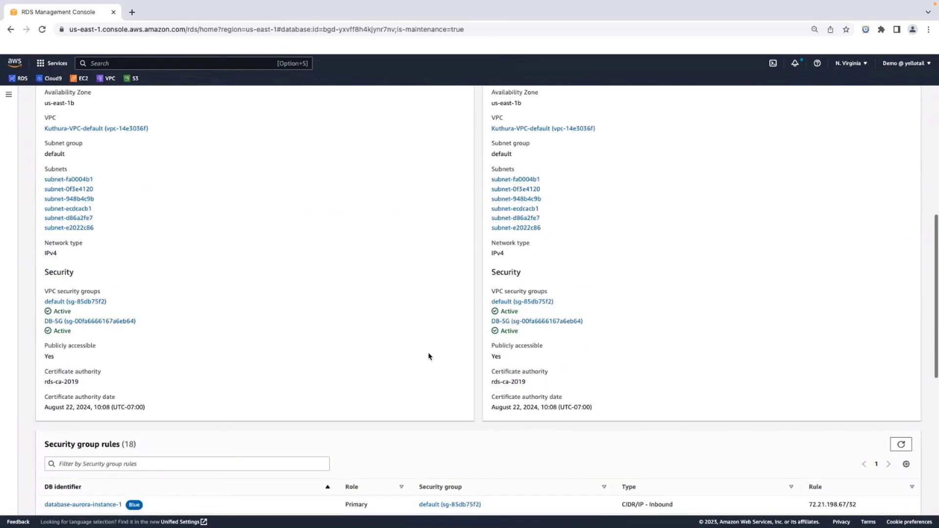
scroll(428, 356, up, 4)
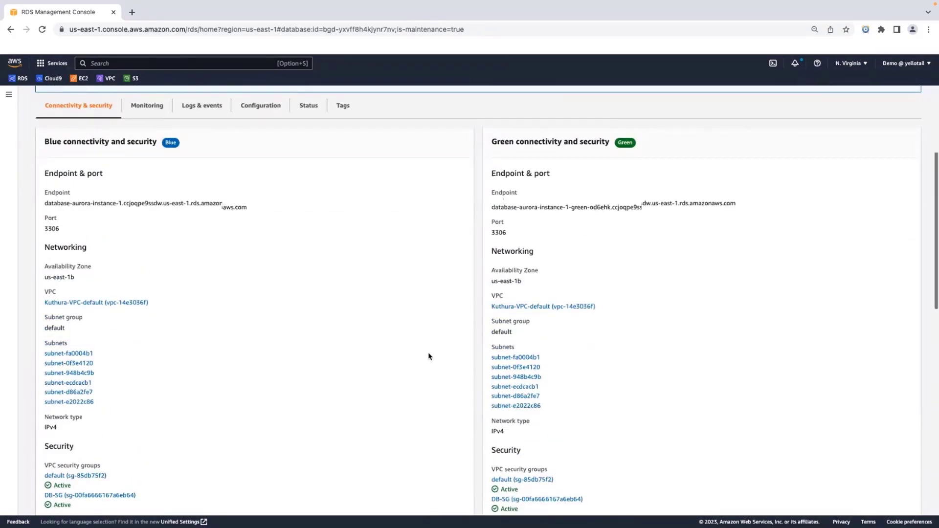
scroll(429, 357, up, 1)
scroll(428, 356, down, 8)
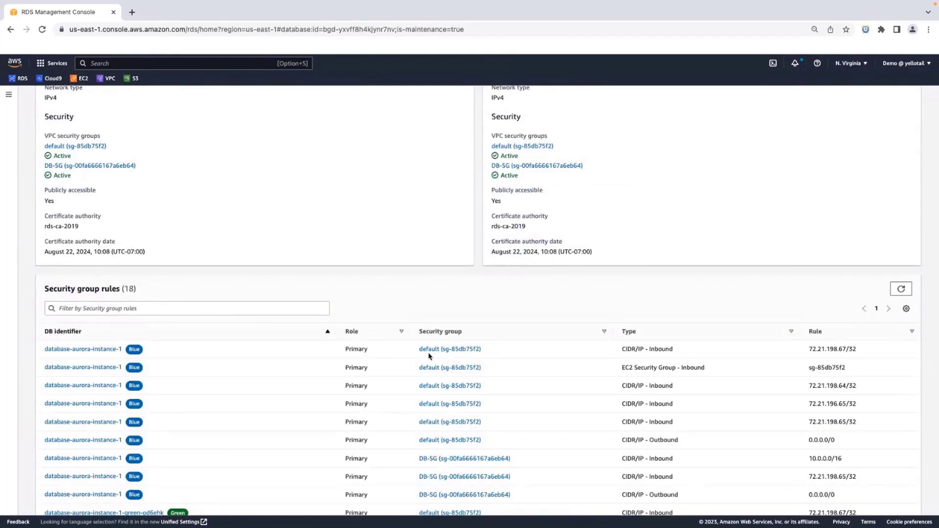
scroll(429, 356, up, 6)
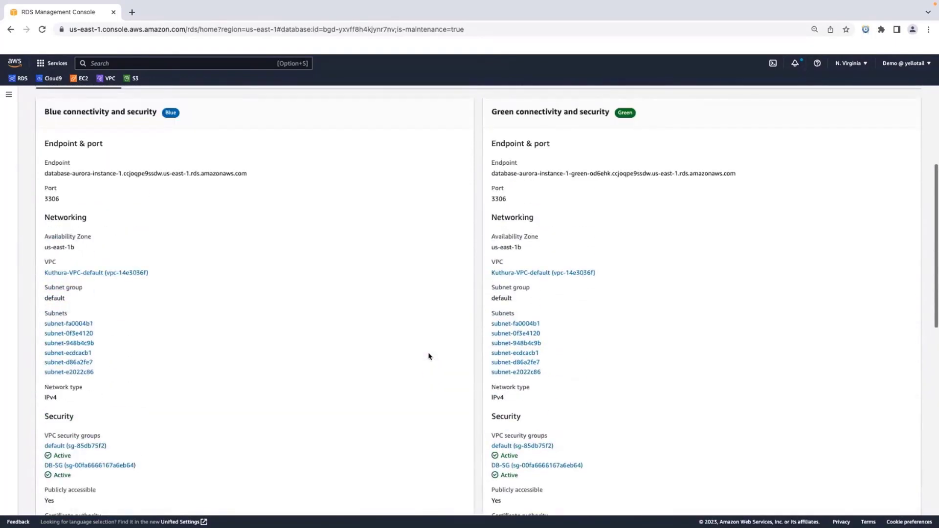
scroll(429, 357, up, 4)
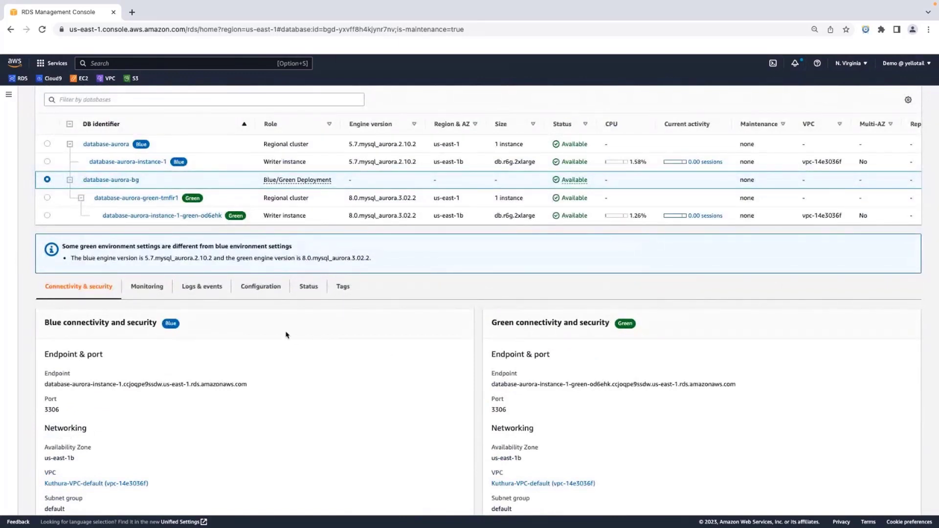
Step: Filter the CloudWatch monitoring metrics of database-aurora-bg by "replica"
click(149, 287)
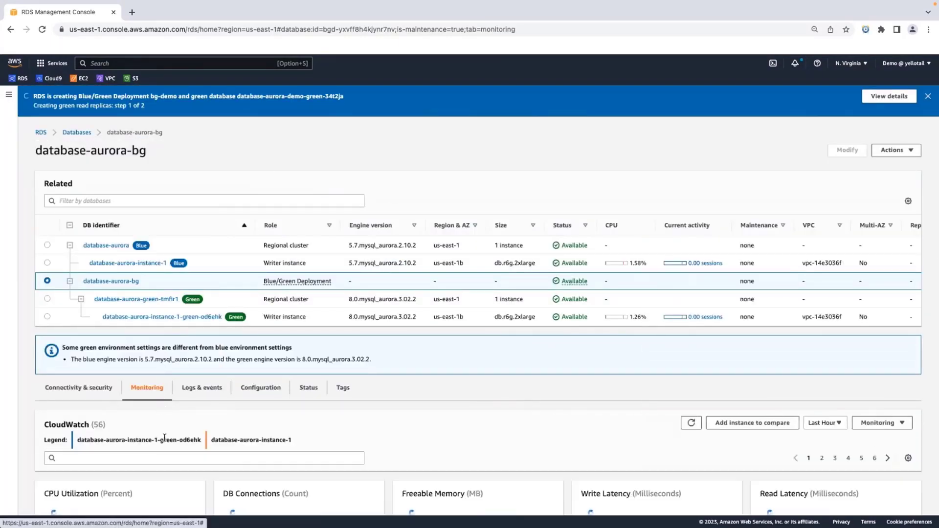
scroll(163, 421, down, 1)
click(161, 412)
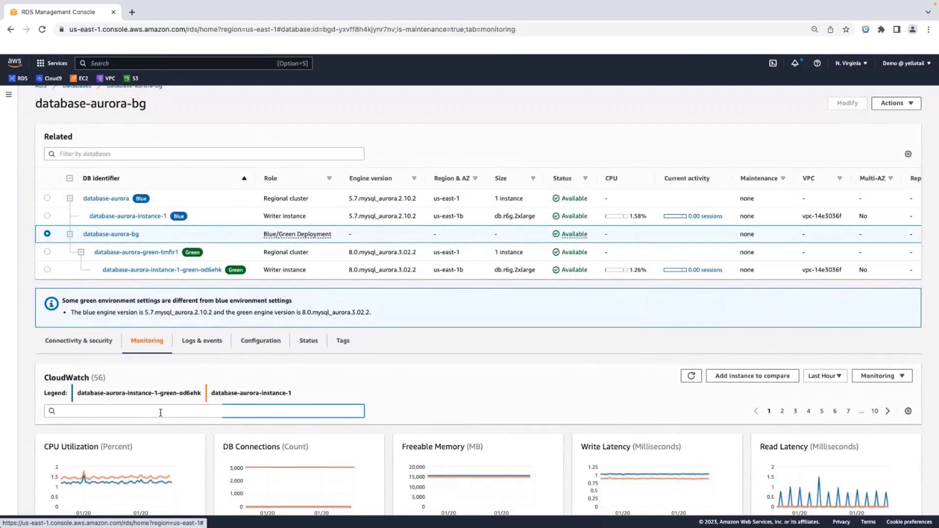
text(replic)
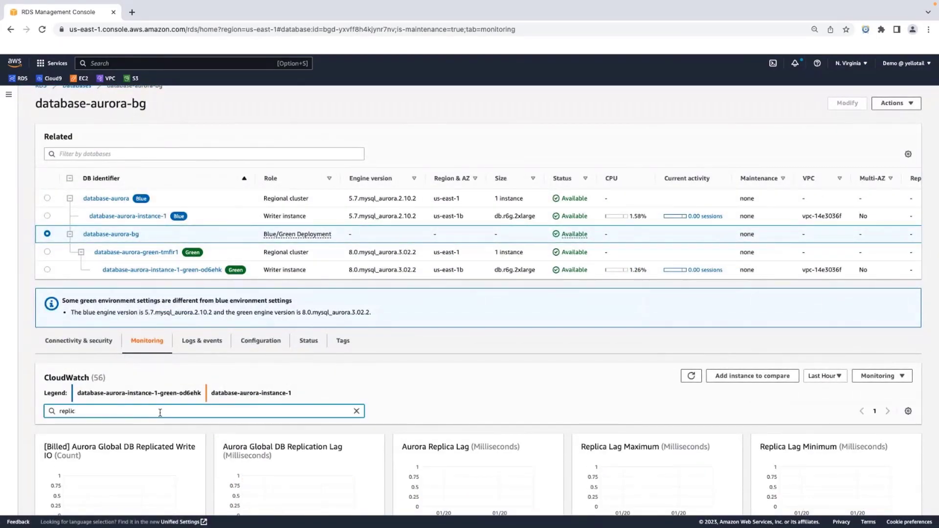
text(a)
scroll(352, 366, down, 4)
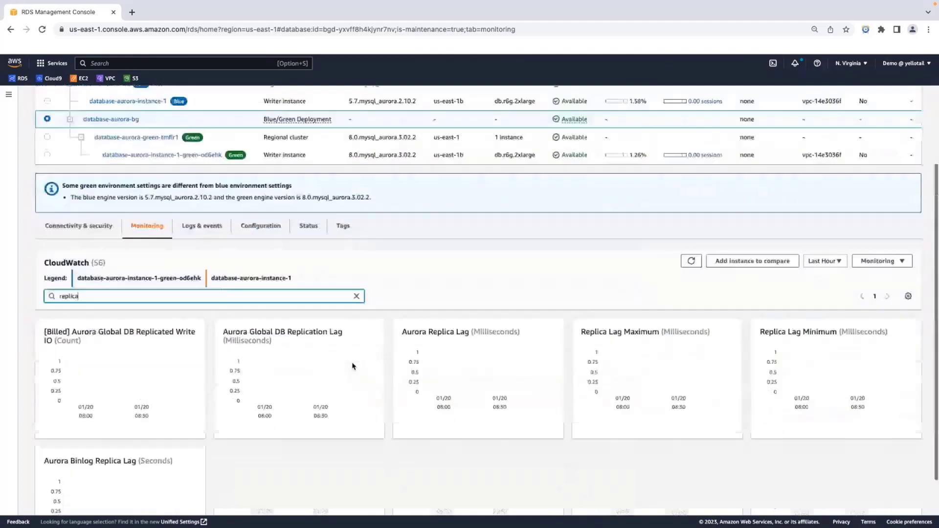
Step: Examine the enlarged Aurora Binlog Replica Lag graph for the blue and green instances and close it
click(129, 445)
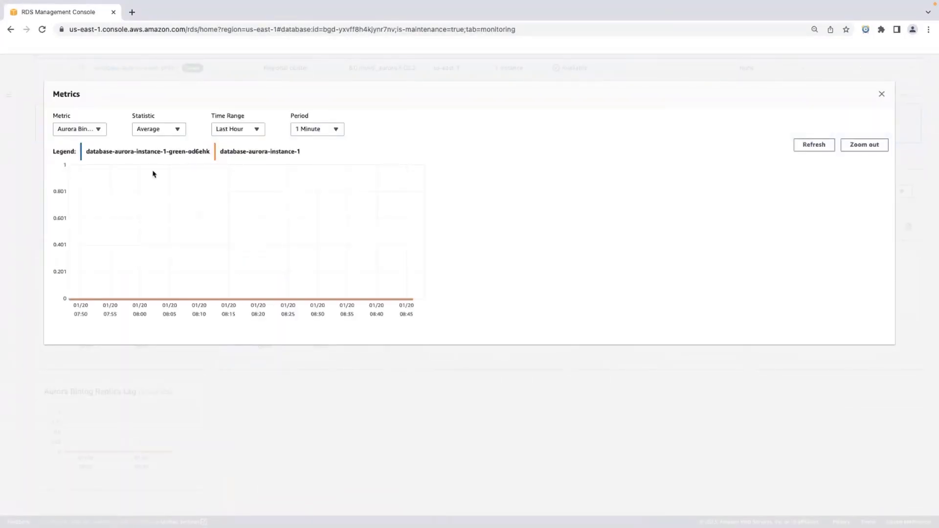
mouse_move(411, 304)
click(881, 94)
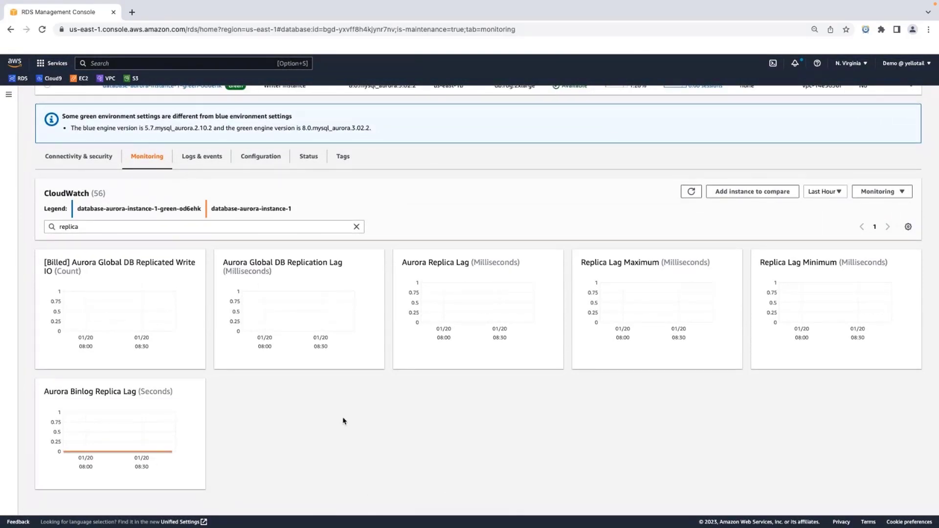
Step: Switch over the database-aurora-bg deployment from the blue to the green databases with a 5-minute timeout
scroll(344, 421, up, 2)
scroll(343, 420, up, 1)
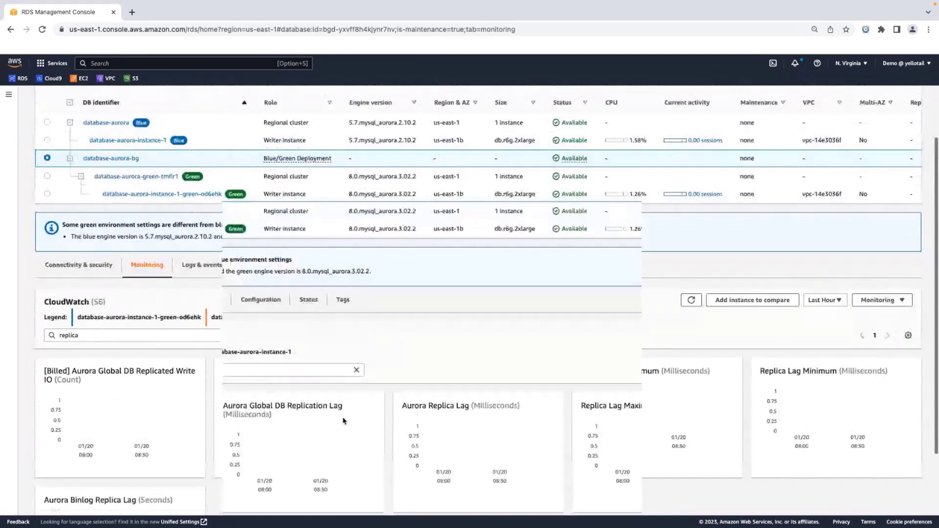
scroll(343, 420, up, 2)
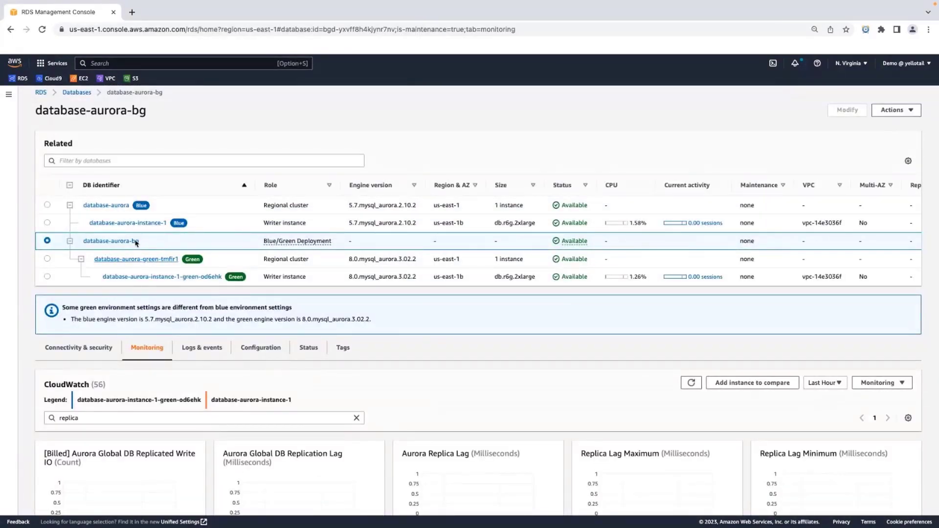
click(894, 110)
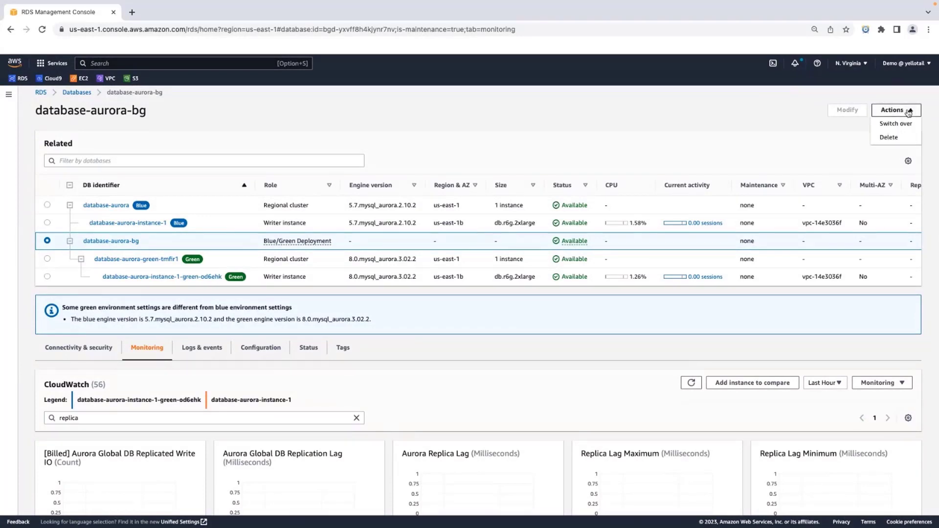
click(906, 128)
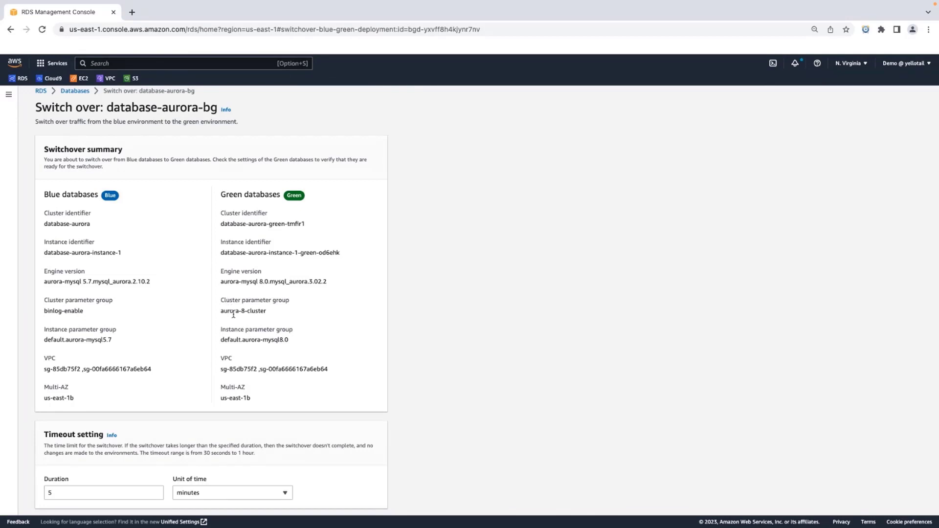
scroll(234, 314, down, 1)
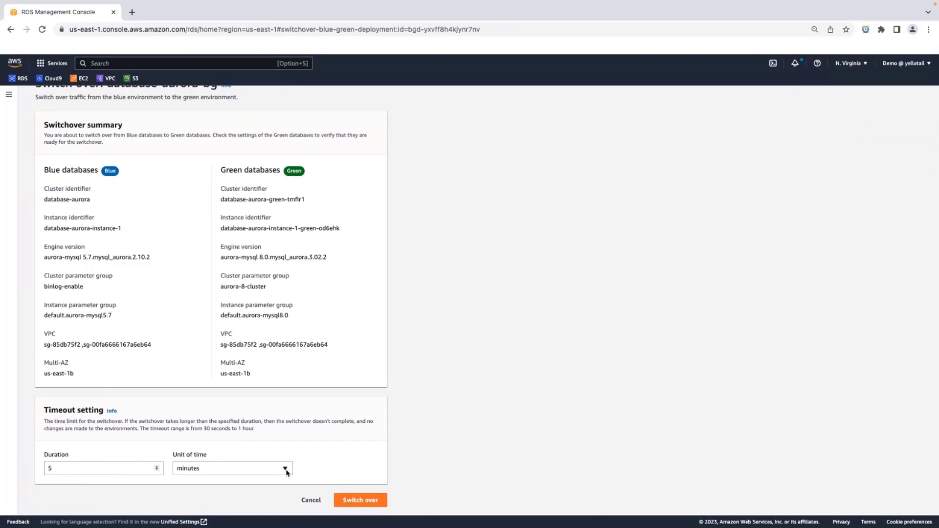
click(353, 501)
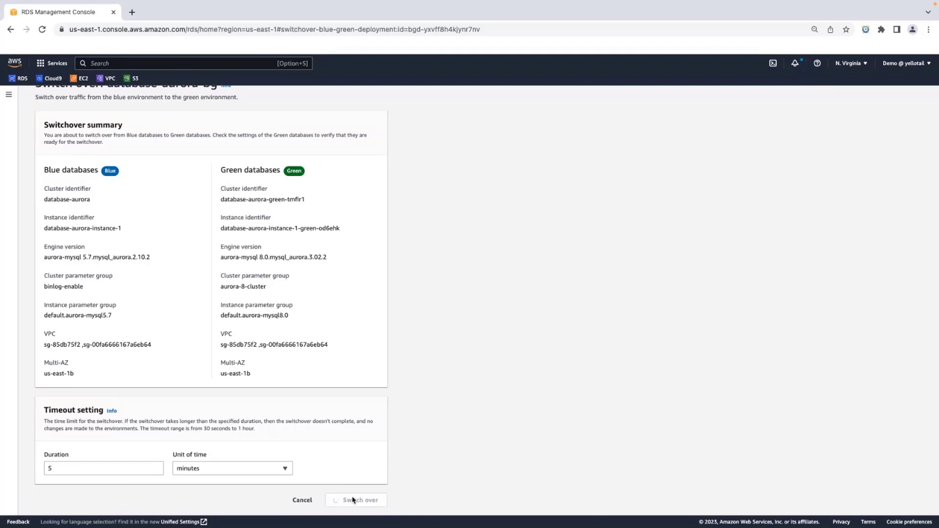